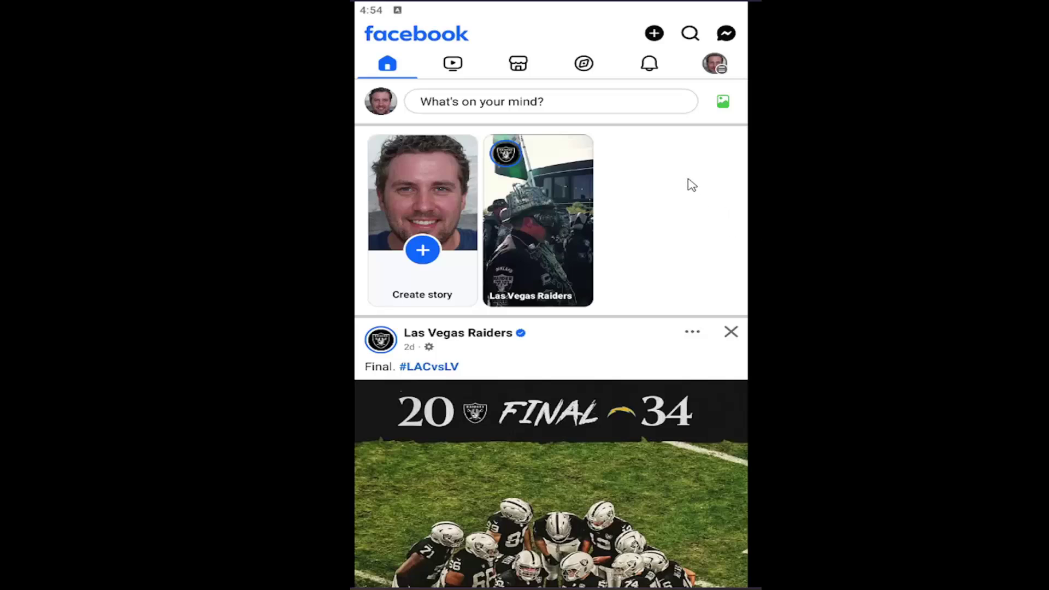
Step: Go through the menu's Settings & privacy and Settings to open Profile details
left_click(715, 64)
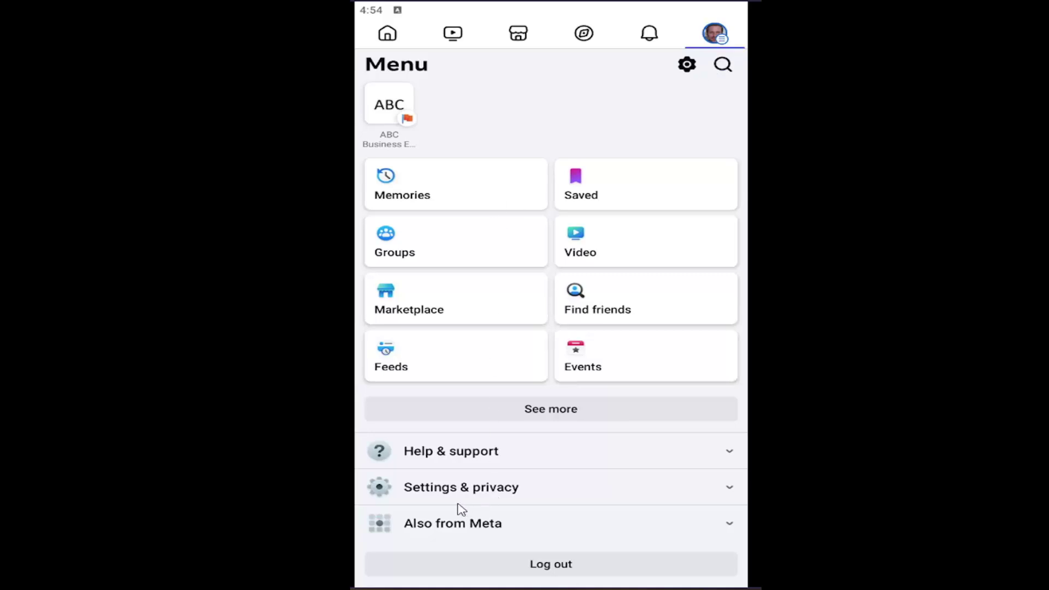
left_click(452, 487)
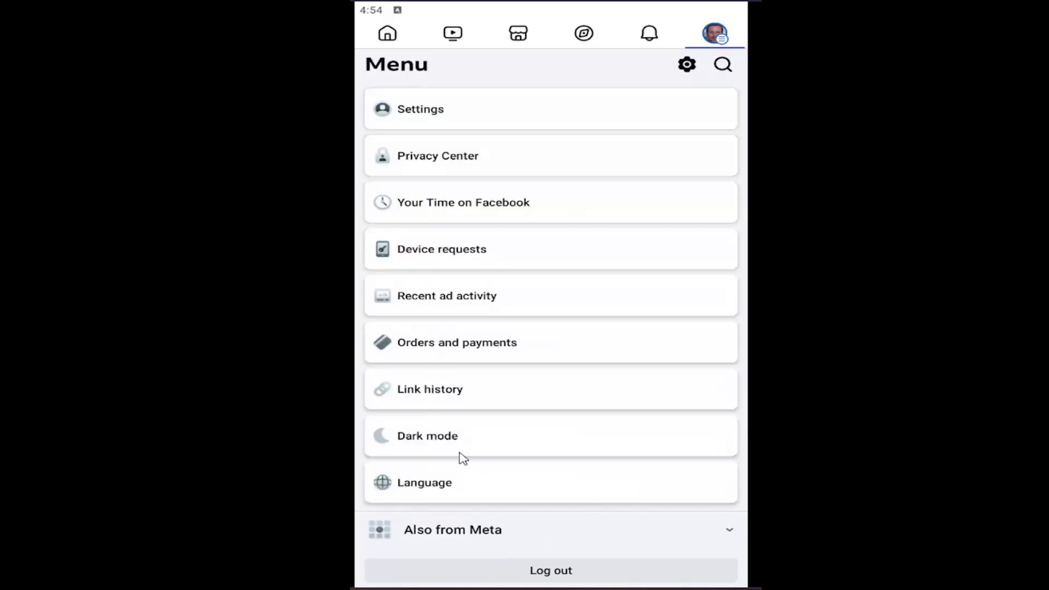
left_click(433, 116)
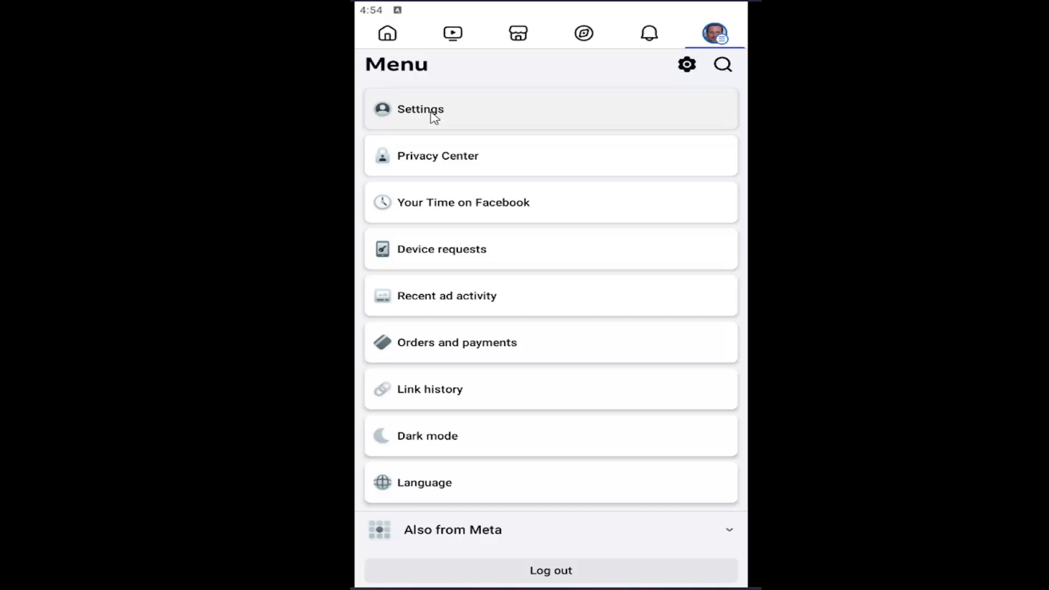
scroll(468, 370, "down", 5)
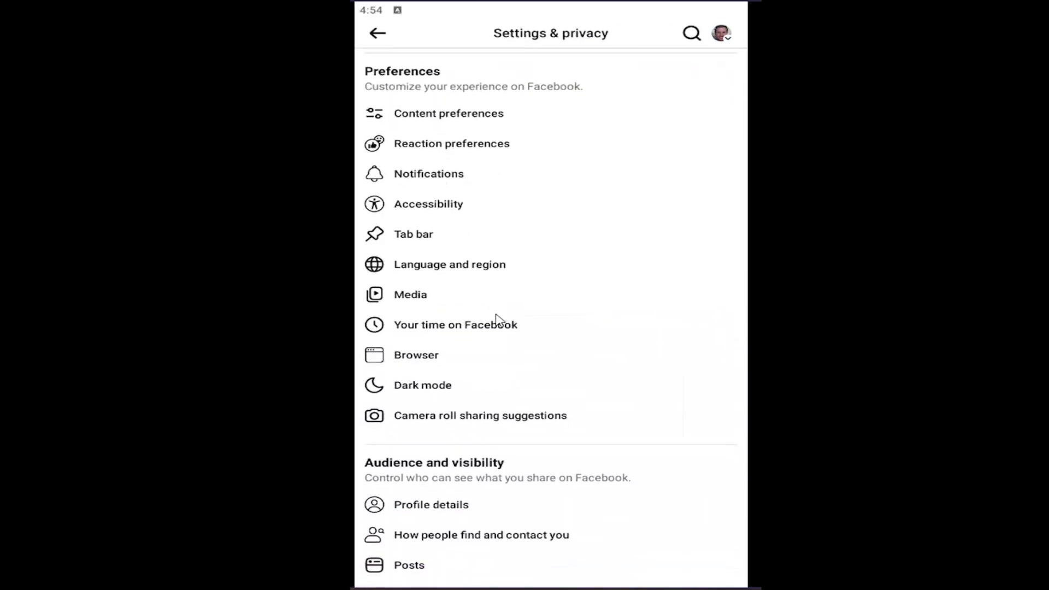
scroll(496, 318, "down", 3)
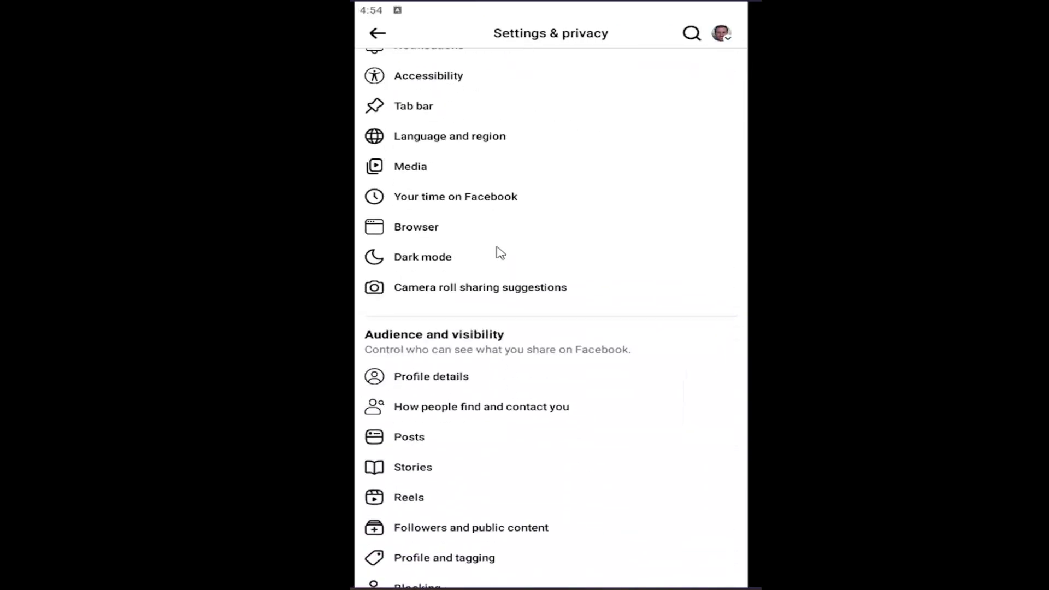
left_click(424, 383)
scroll(489, 382, "down", 5)
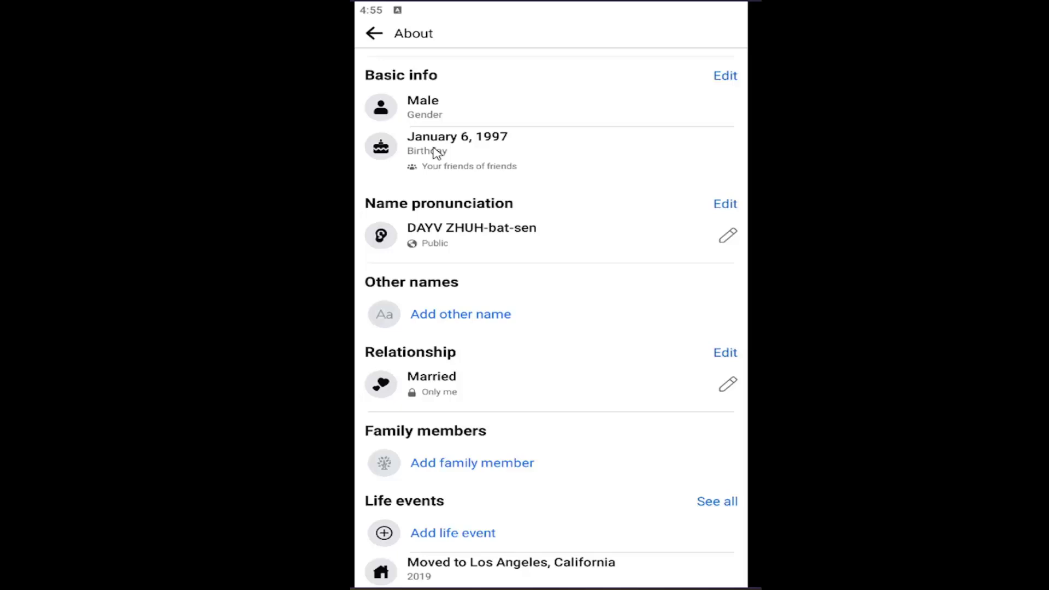
Step: Set the birth year and birthday date audiences to Only me in Basic info, and save
left_click(723, 79)
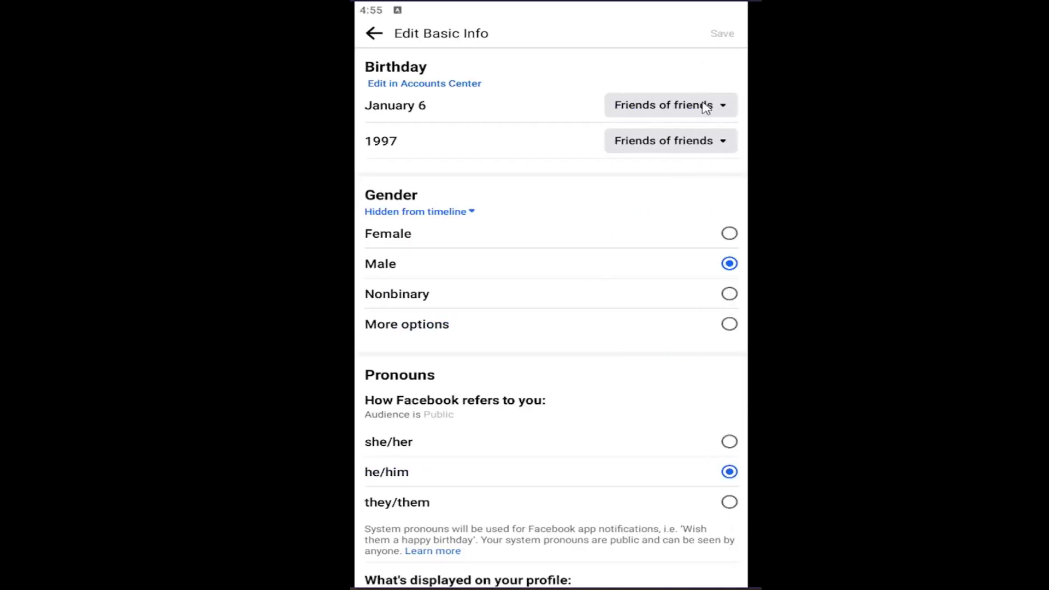
left_click(715, 144)
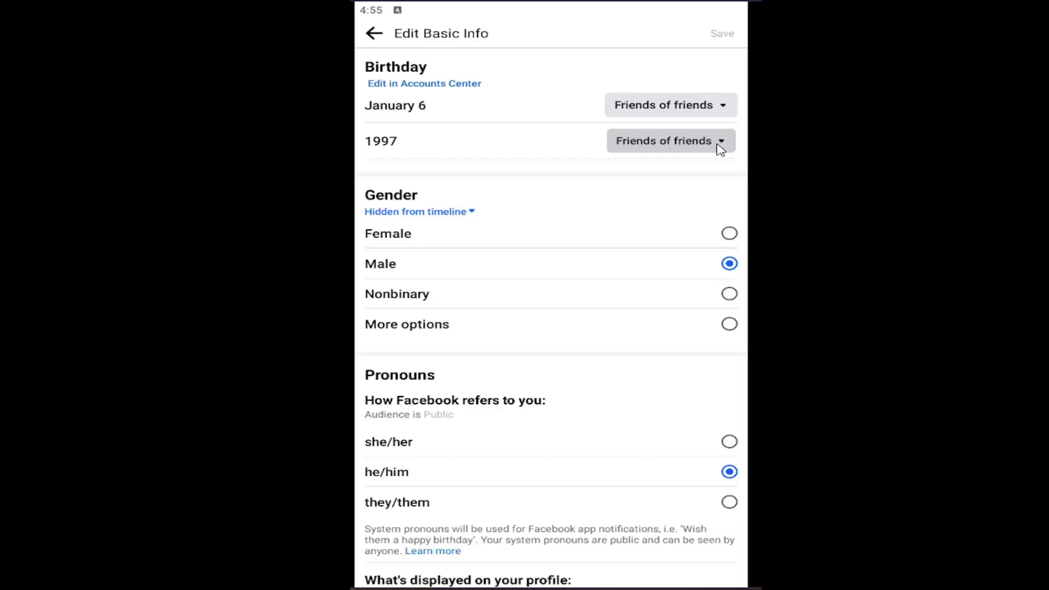
left_click(429, 573)
left_click(714, 105)
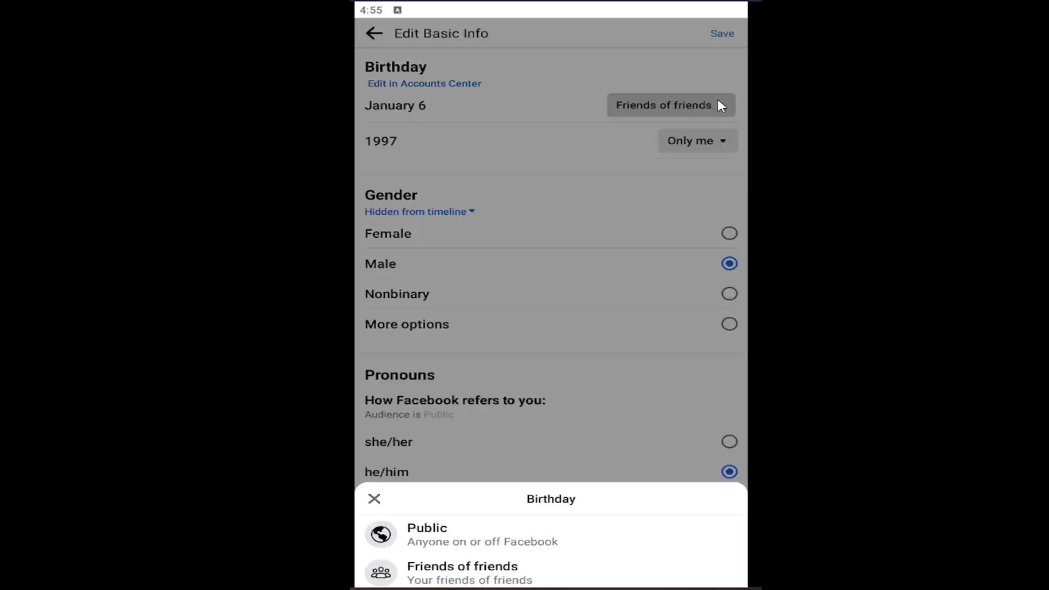
left_click(410, 578)
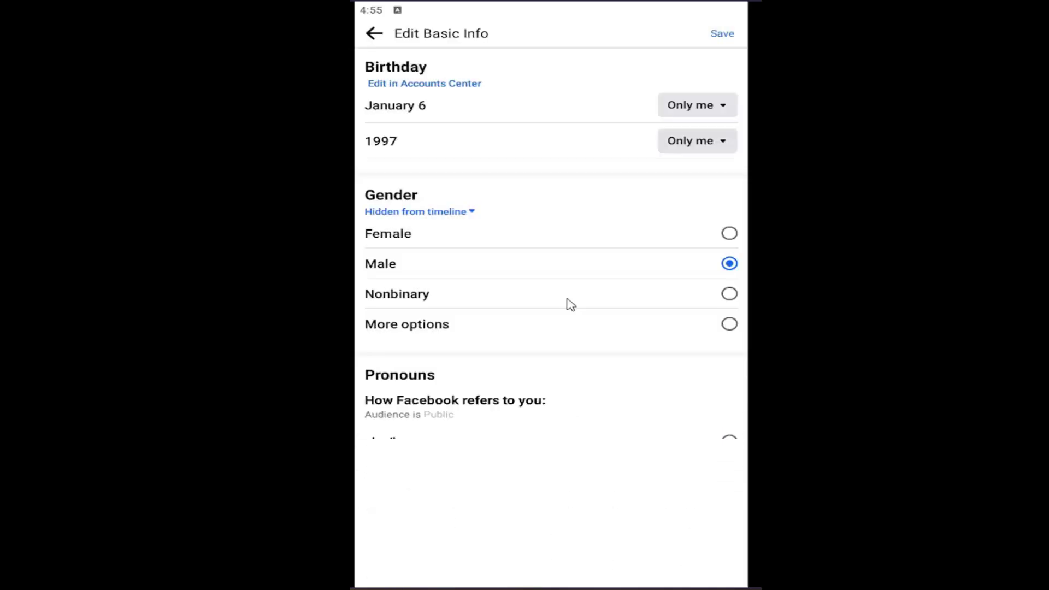
left_click(722, 35)
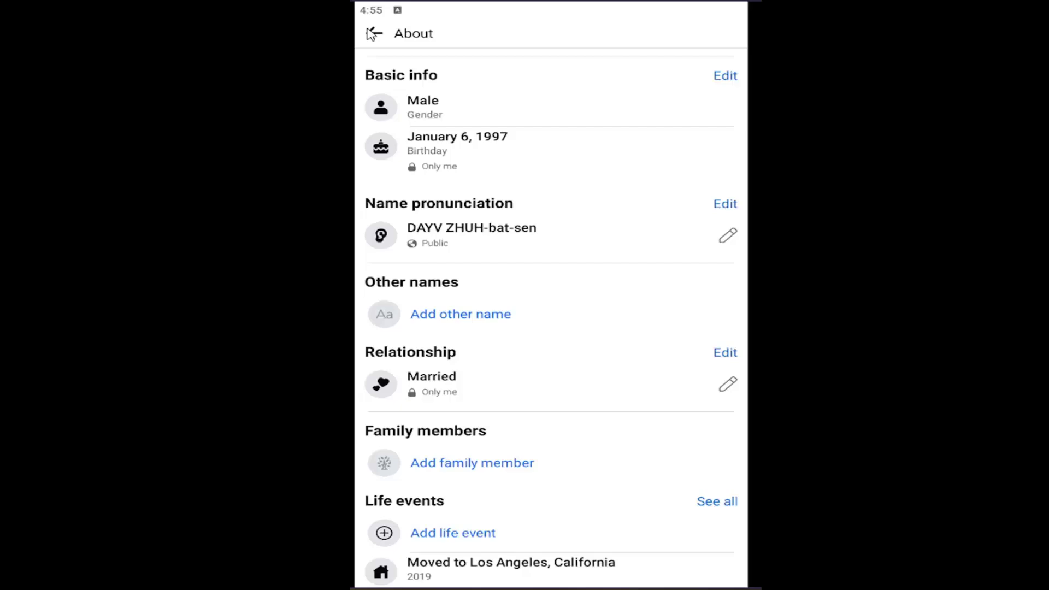
Step: Back out through the settings list and main menu to the home news feed
left_click(370, 34)
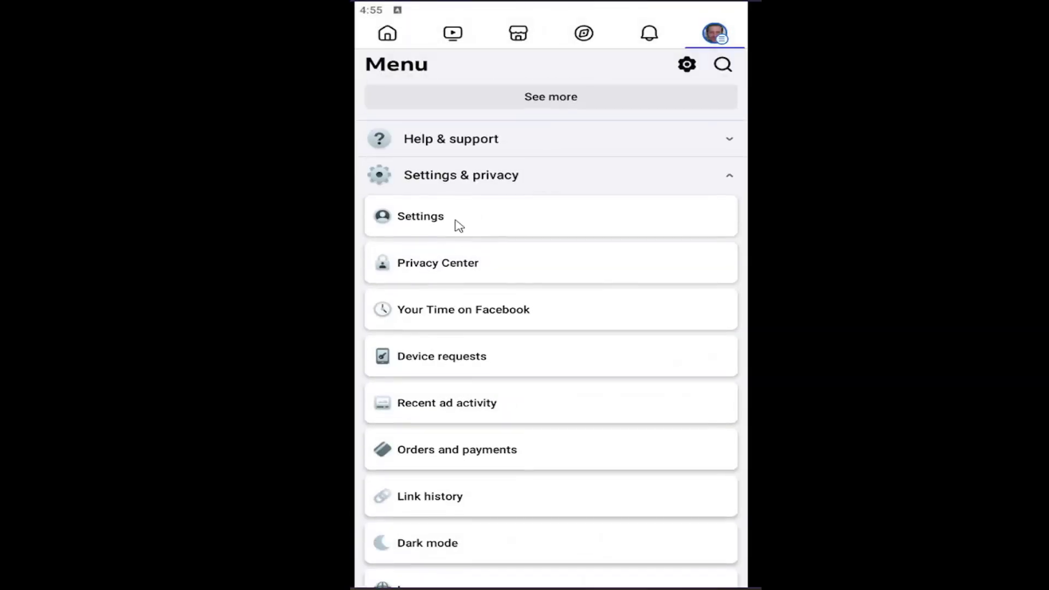
left_click(459, 175)
left_click(387, 34)
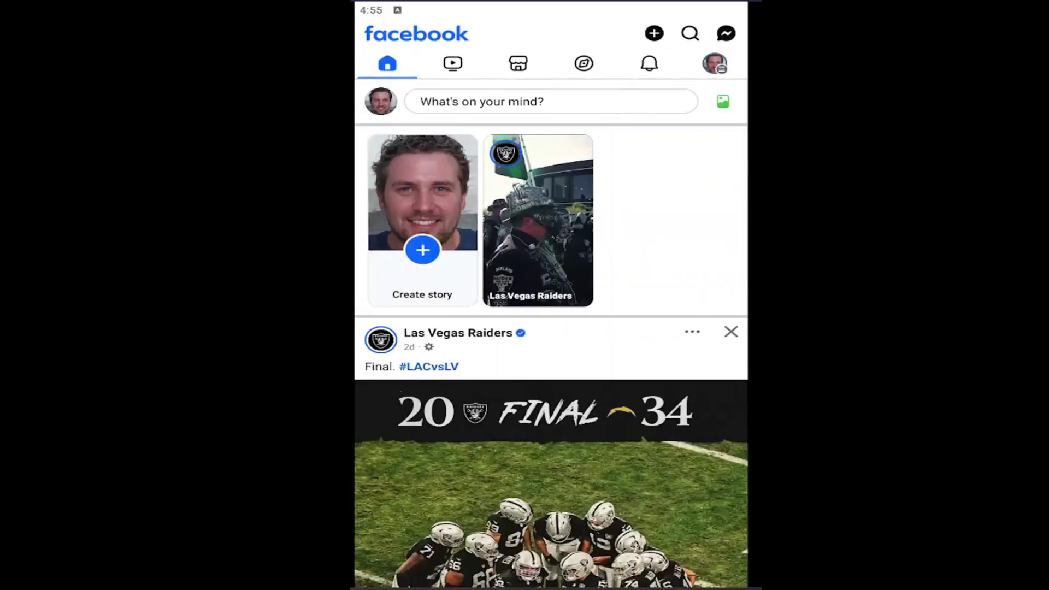